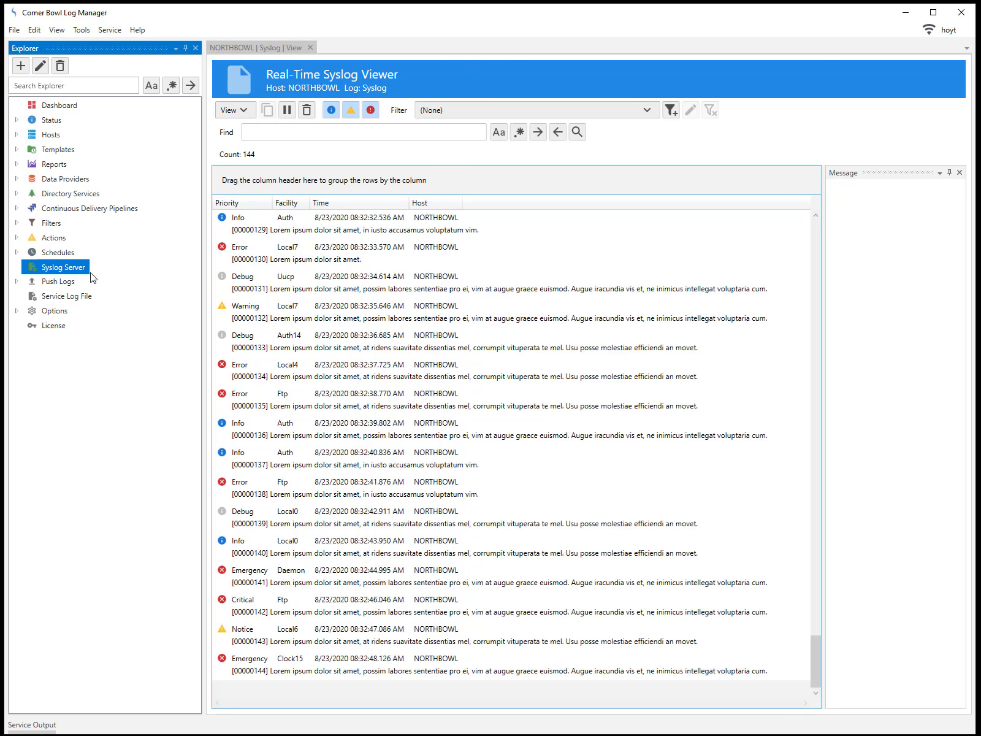
Step: Open the Syslog Server properties and bring up the options of its Syslog Consolidation template
right_click(81, 268)
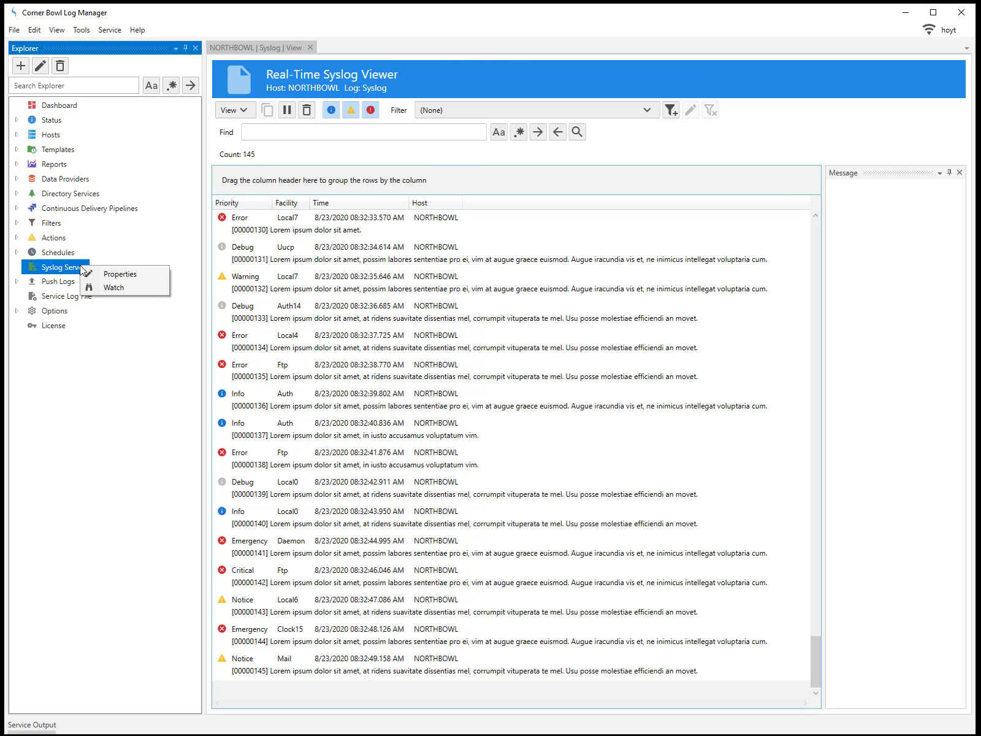
click(116, 276)
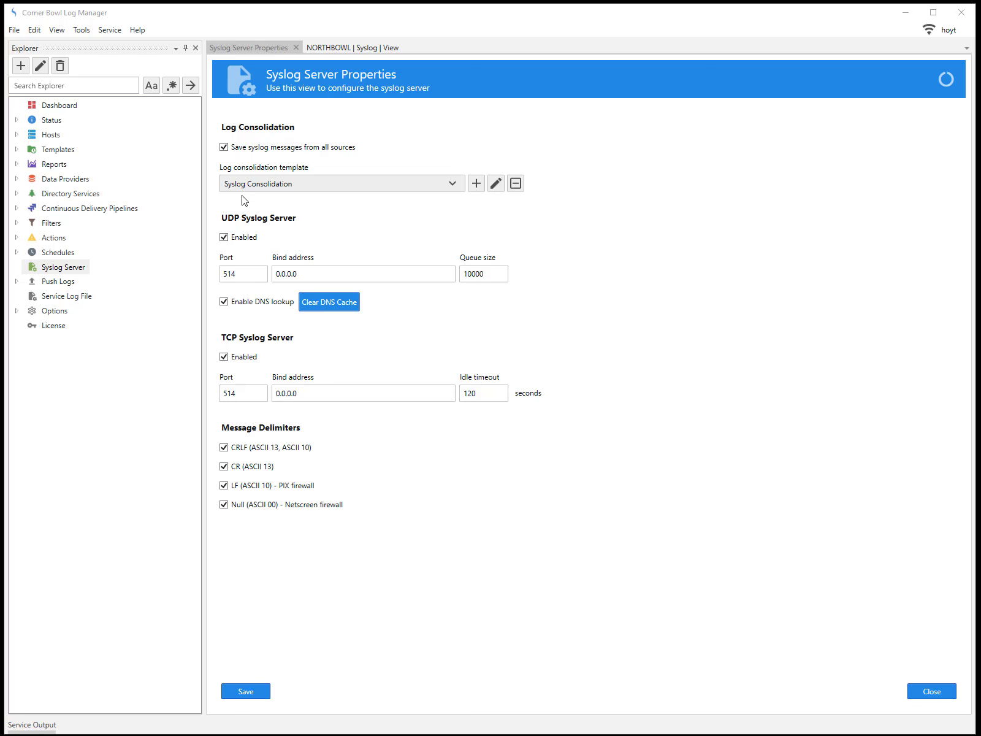
click(496, 184)
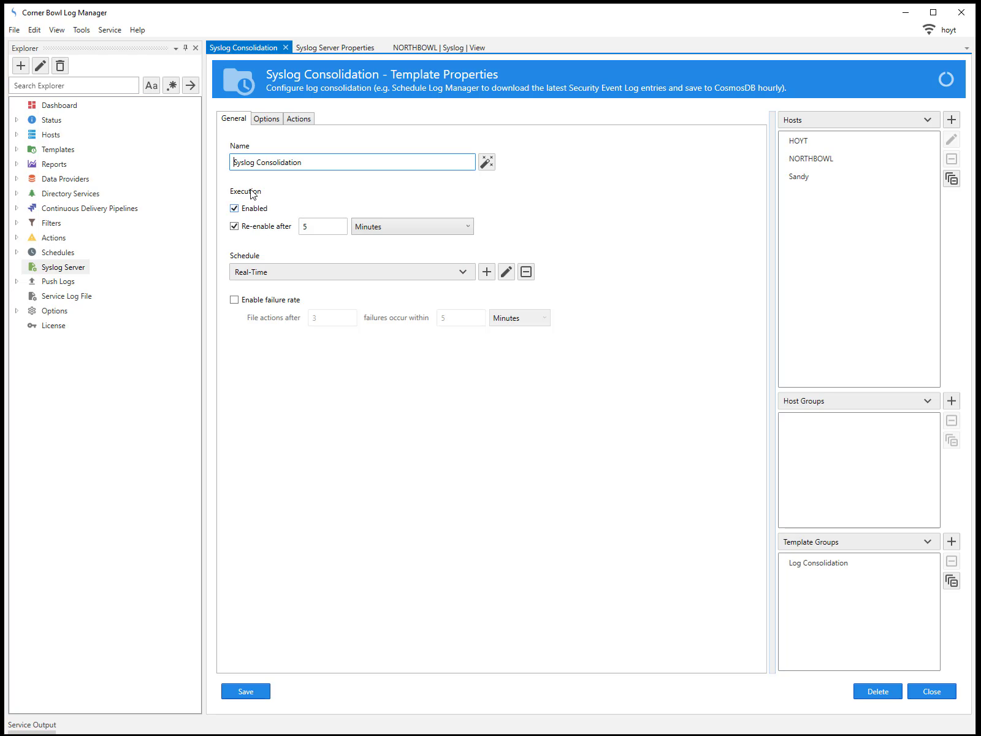
click(257, 124)
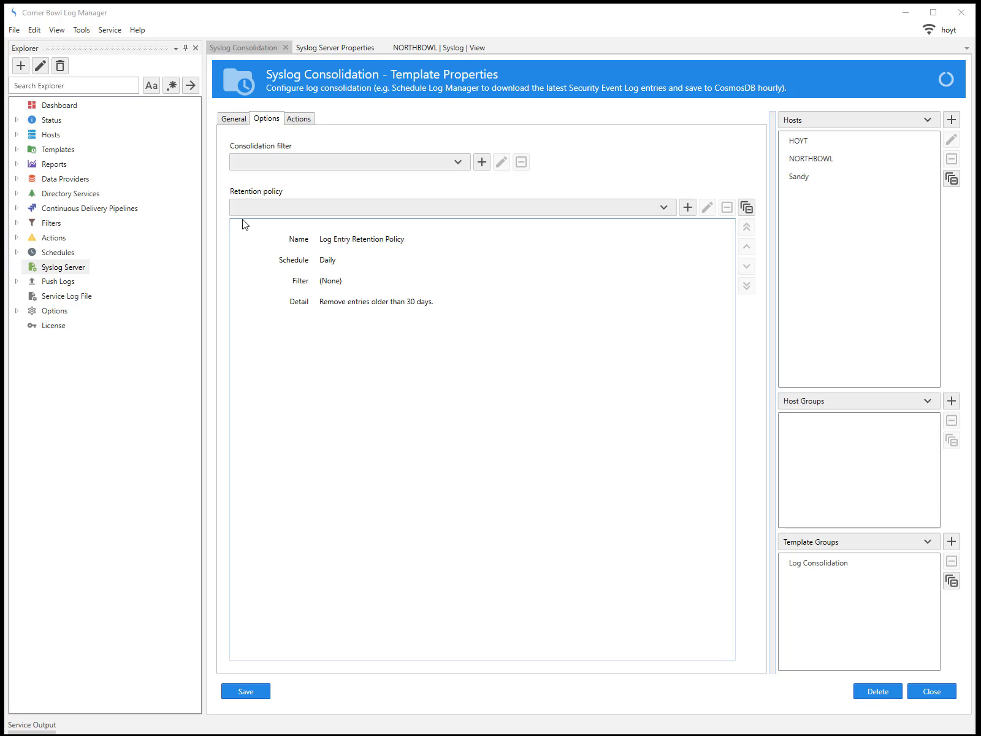
Step: Examine the Log Entry Retention Policy's options, including its Remove and Archive choices, and close both templates
double_click(329, 280)
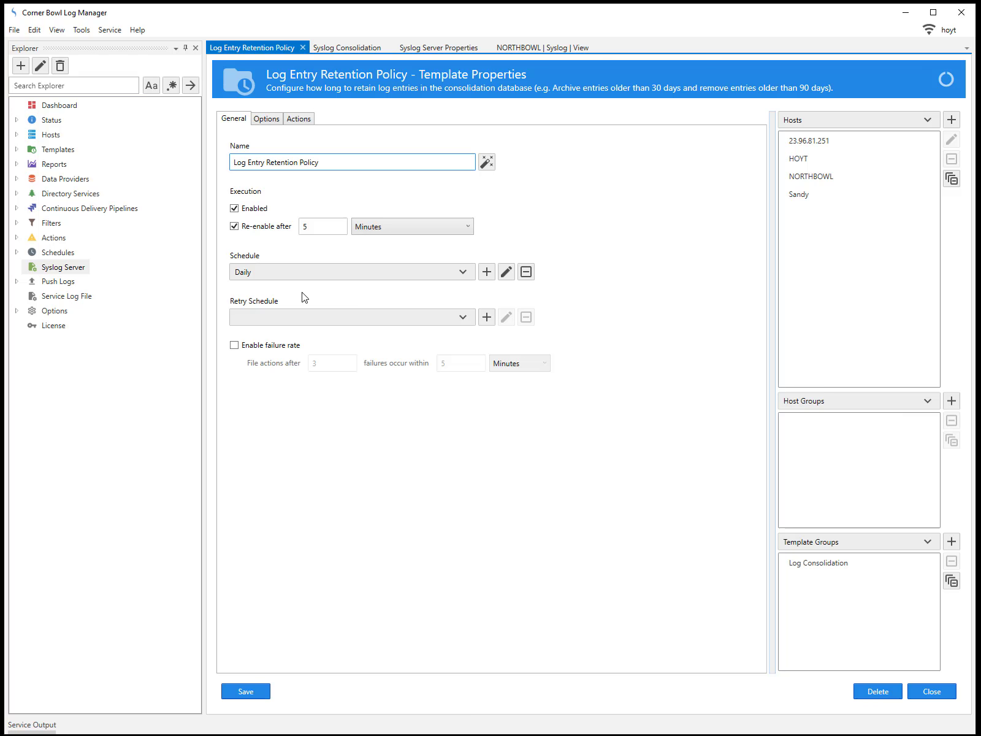
click(262, 120)
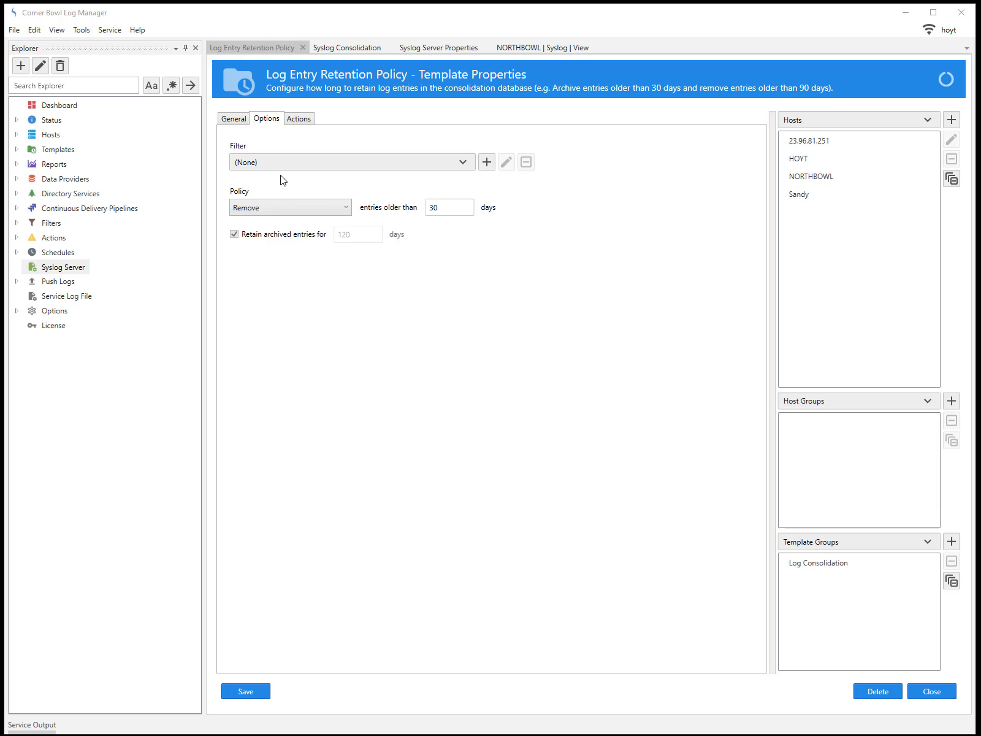
click(285, 214)
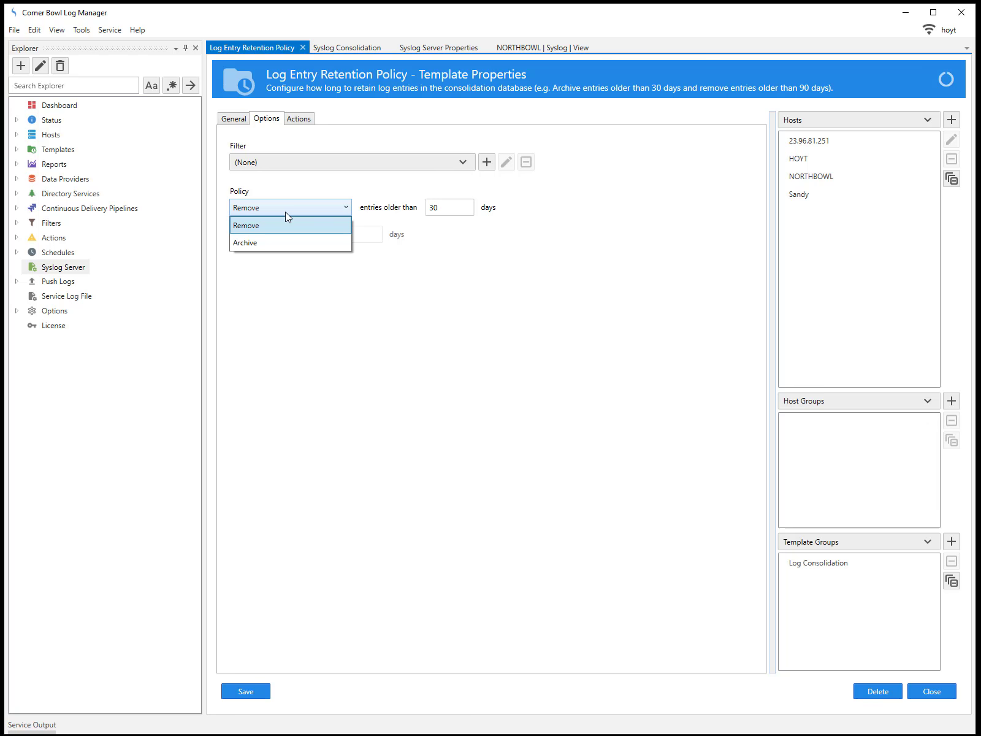
click(932, 691)
click(929, 692)
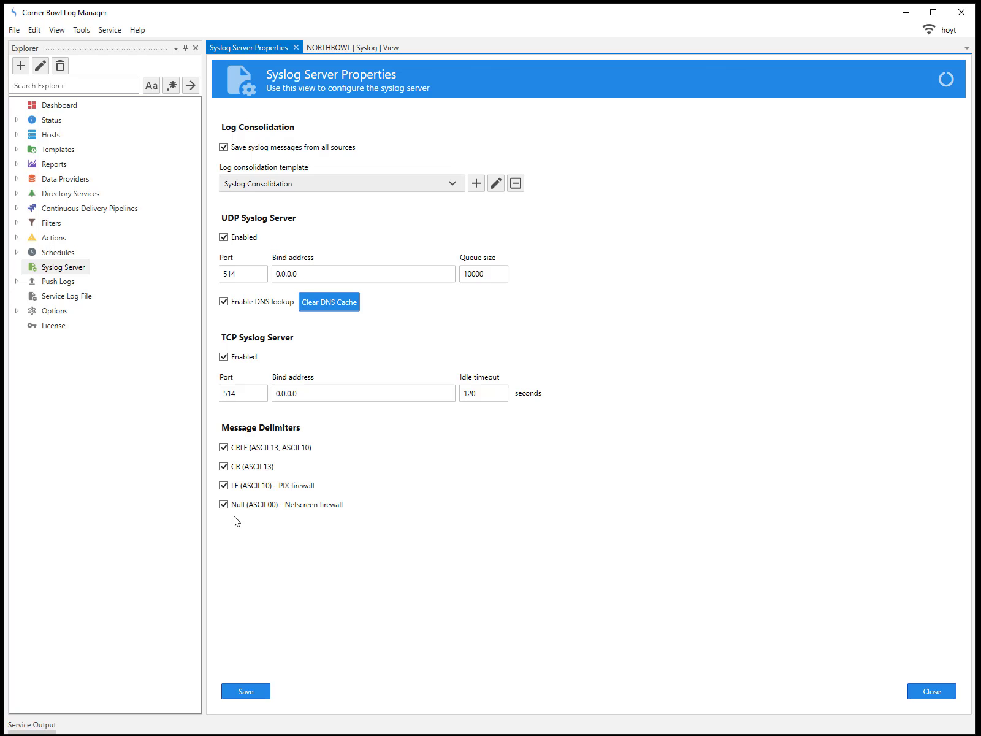
Step: Show the Dashboard with the UDP and TCP syslog server statistics and locate the Restart Service command
click(60, 106)
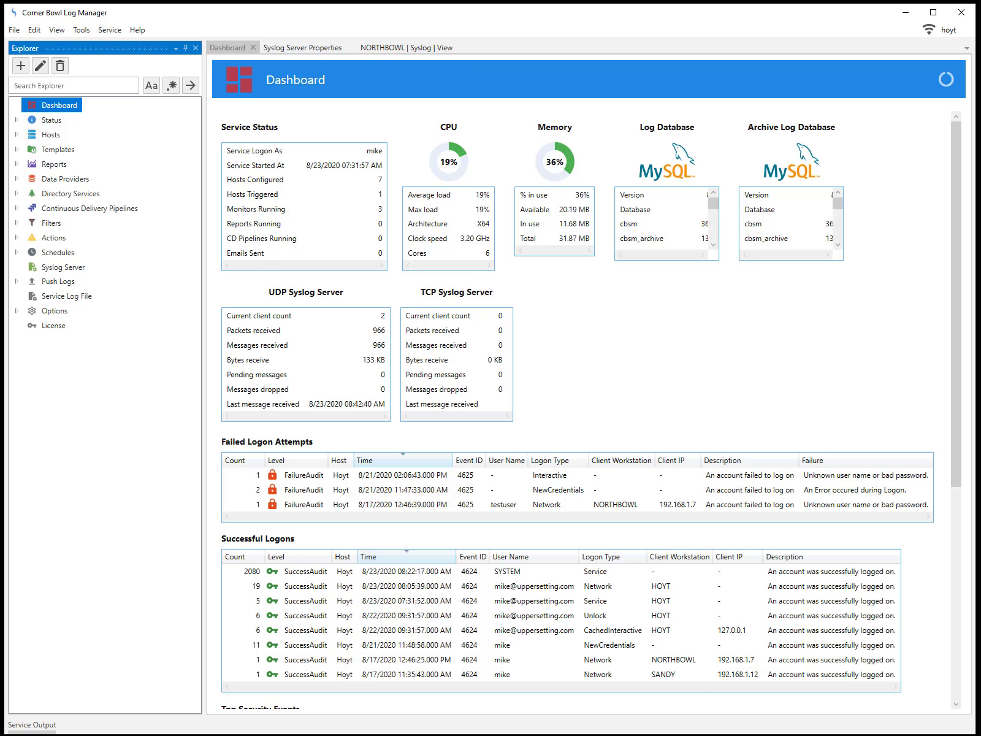
click(110, 29)
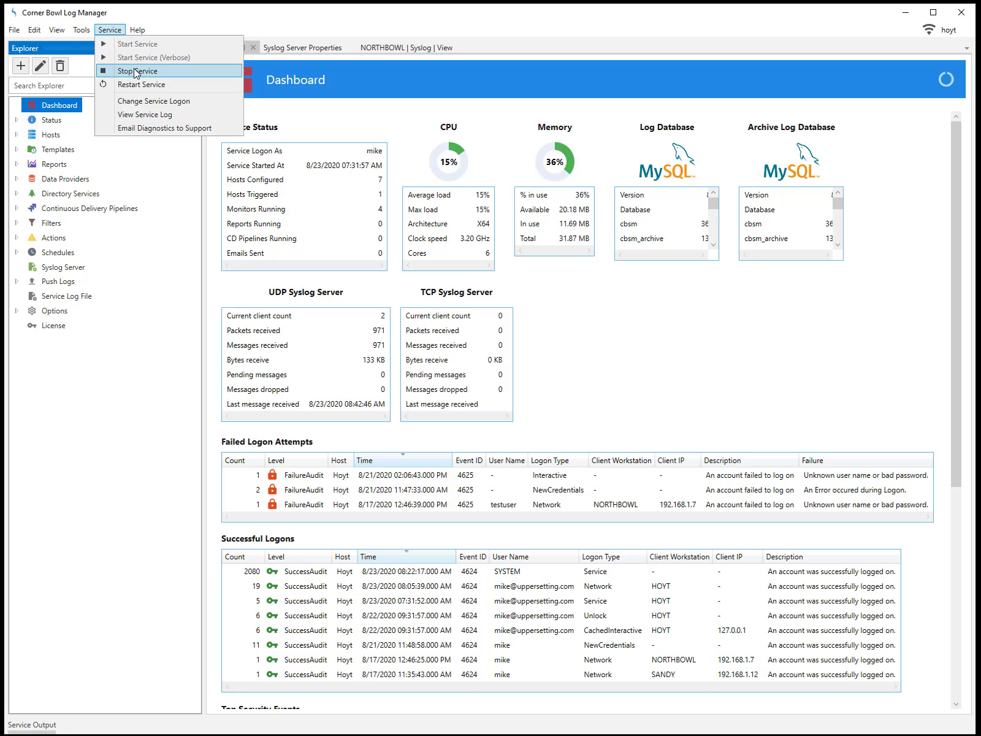
click(141, 85)
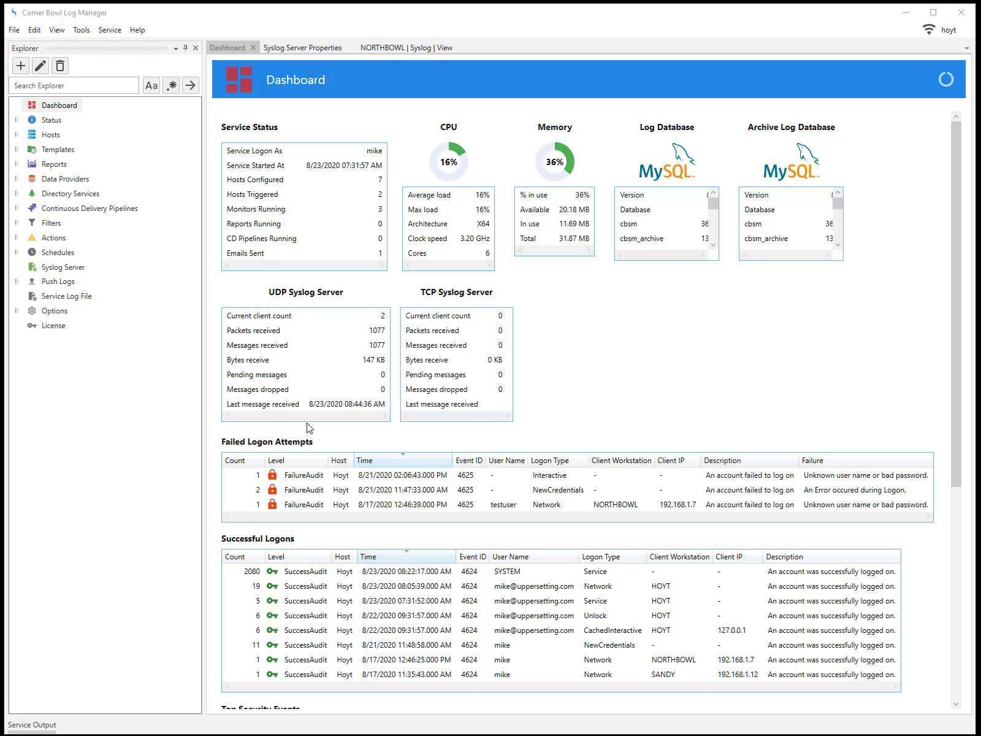
Step: Watch the Syslog Server in real time for all hosts
click(56, 270)
right_click(57, 270)
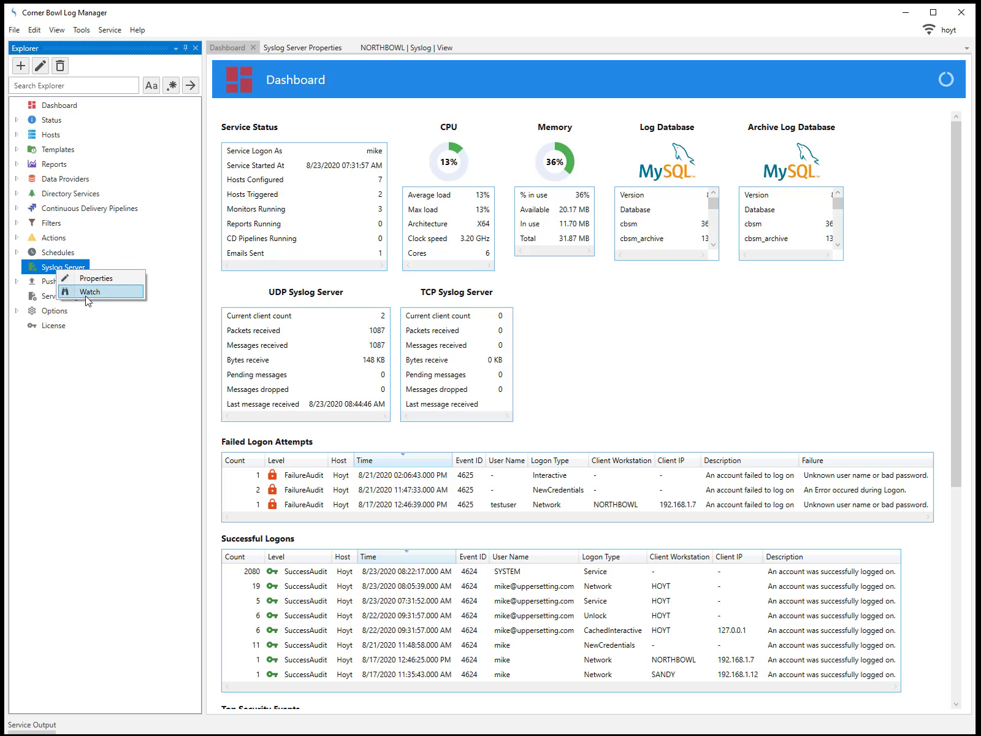
click(88, 292)
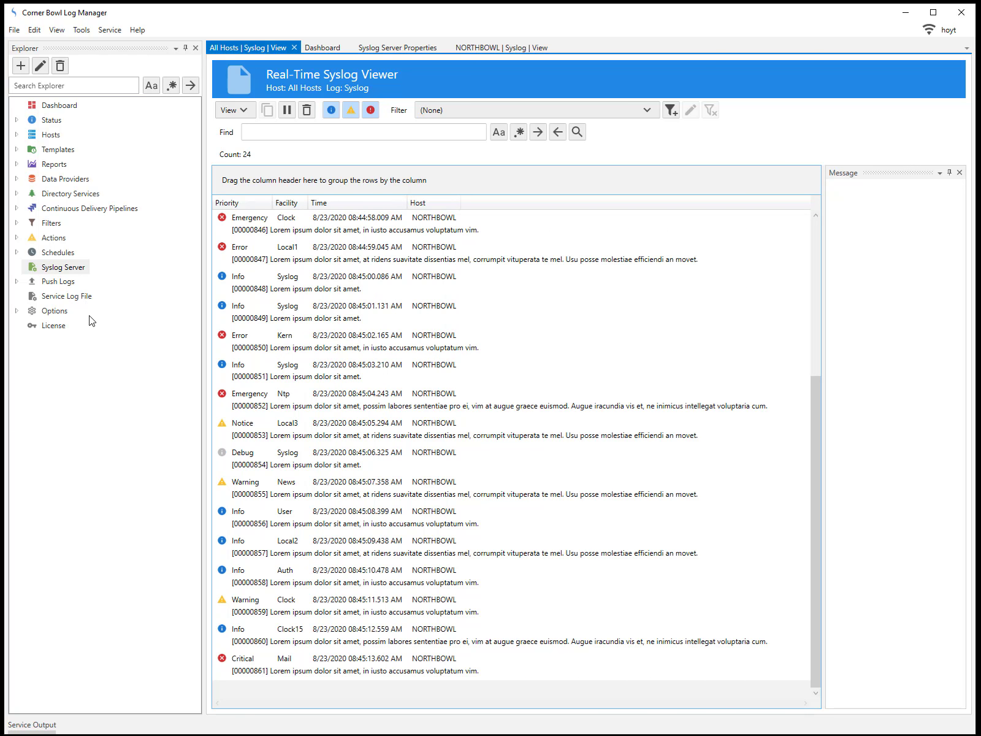
Step: Send a test Syslog message from the Syslog action in the Log folder and select it in the real-time viewer
click(17, 238)
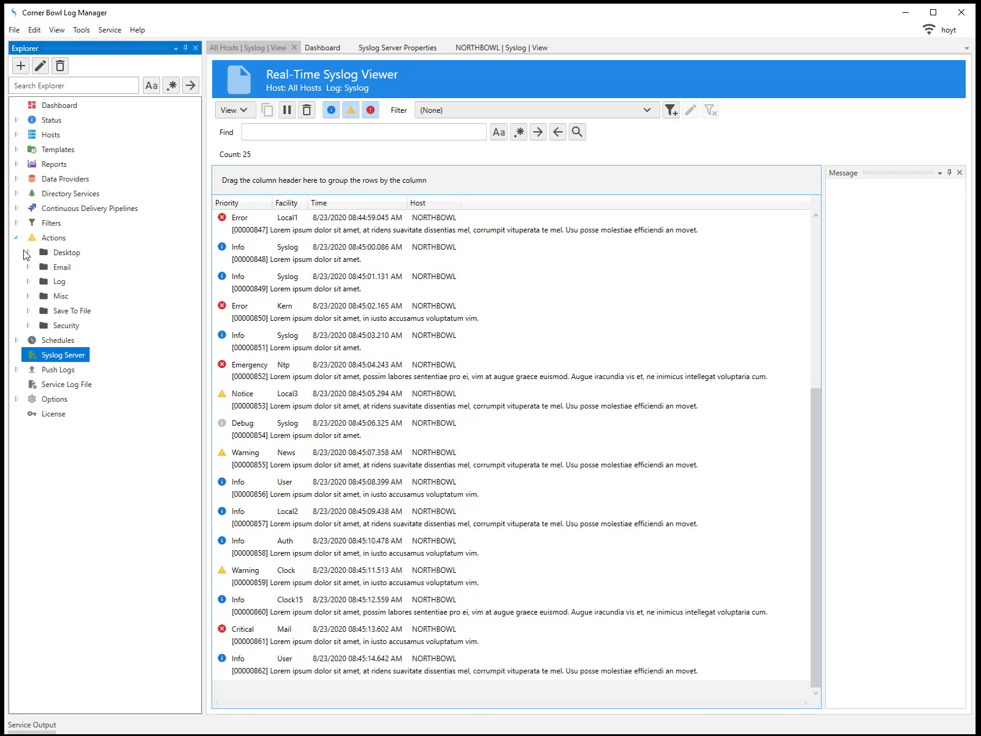
click(28, 281)
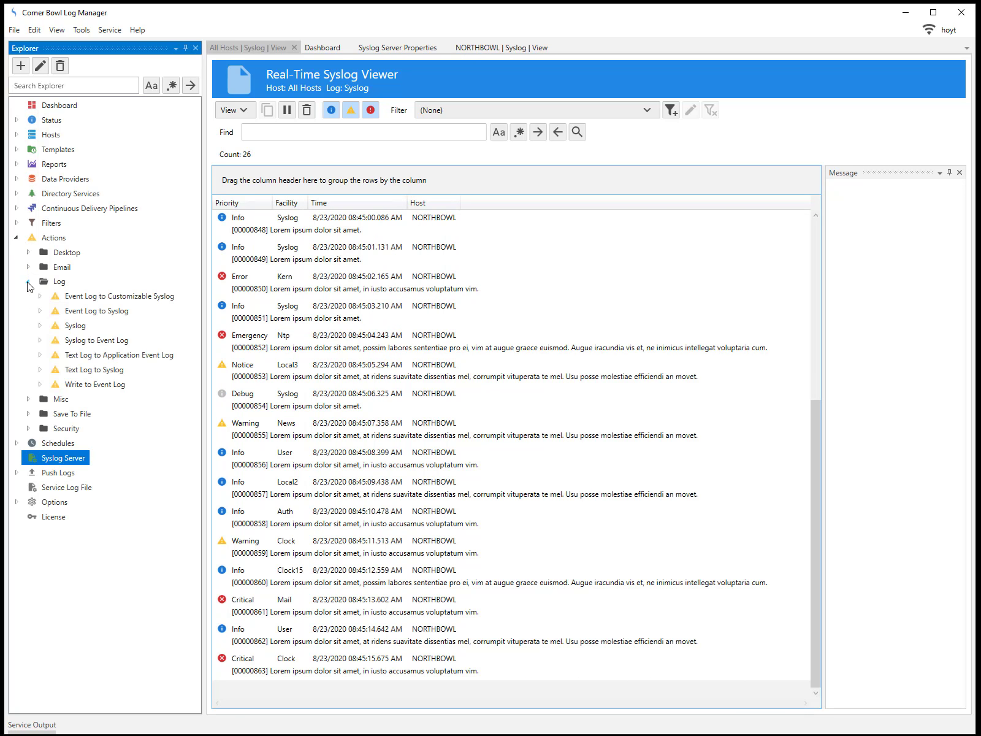
click(76, 326)
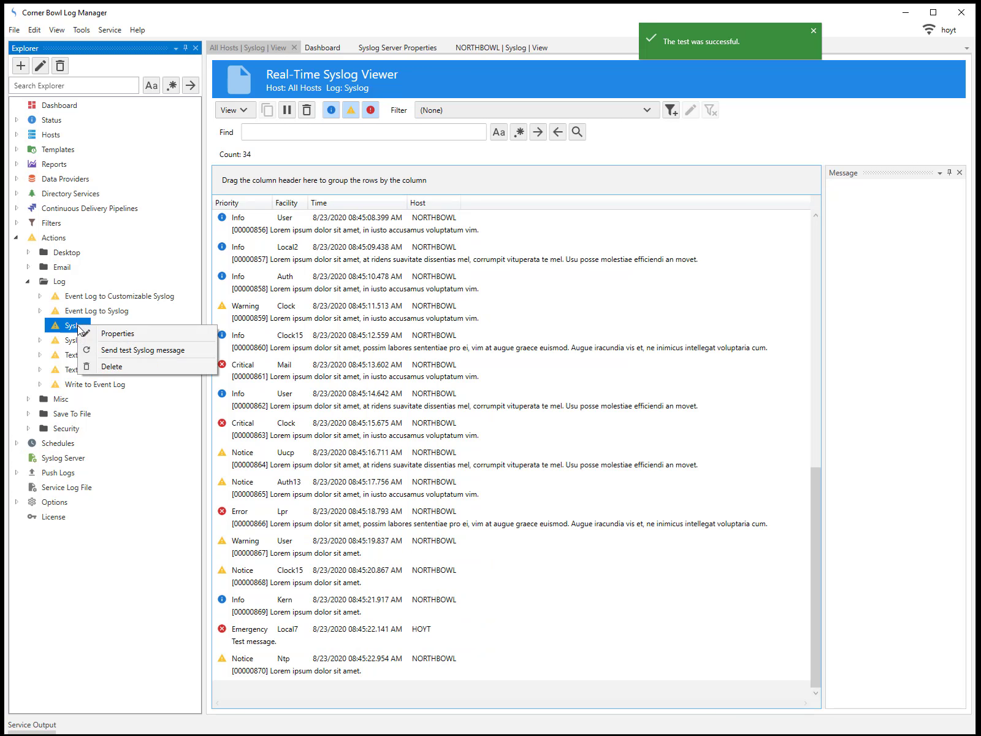
right_click(77, 326)
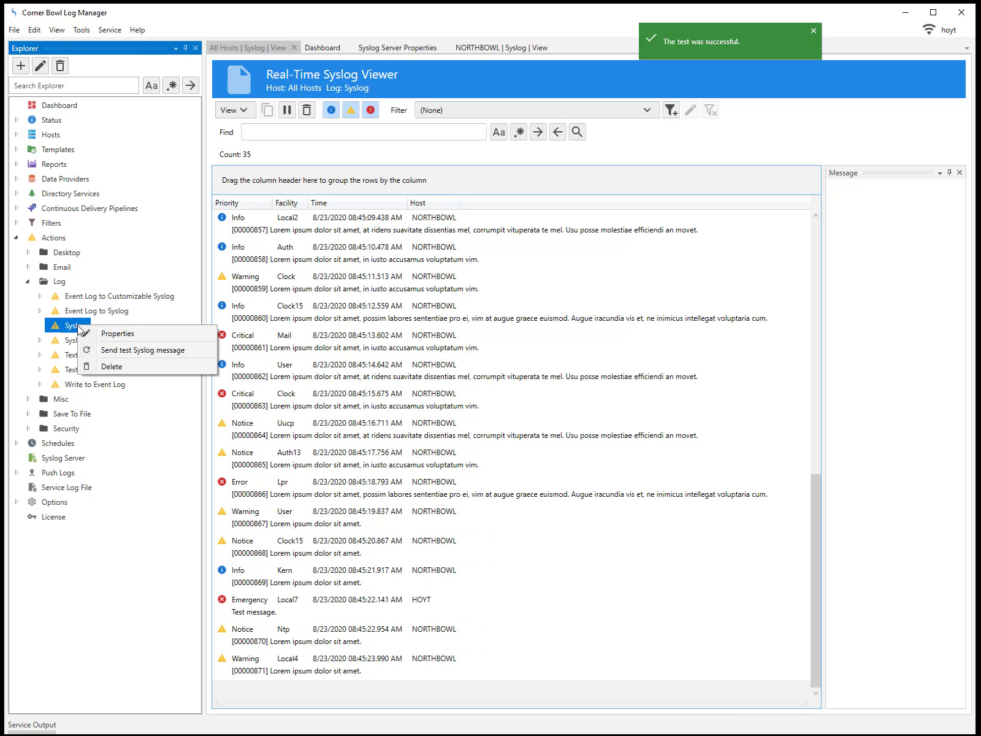
click(118, 351)
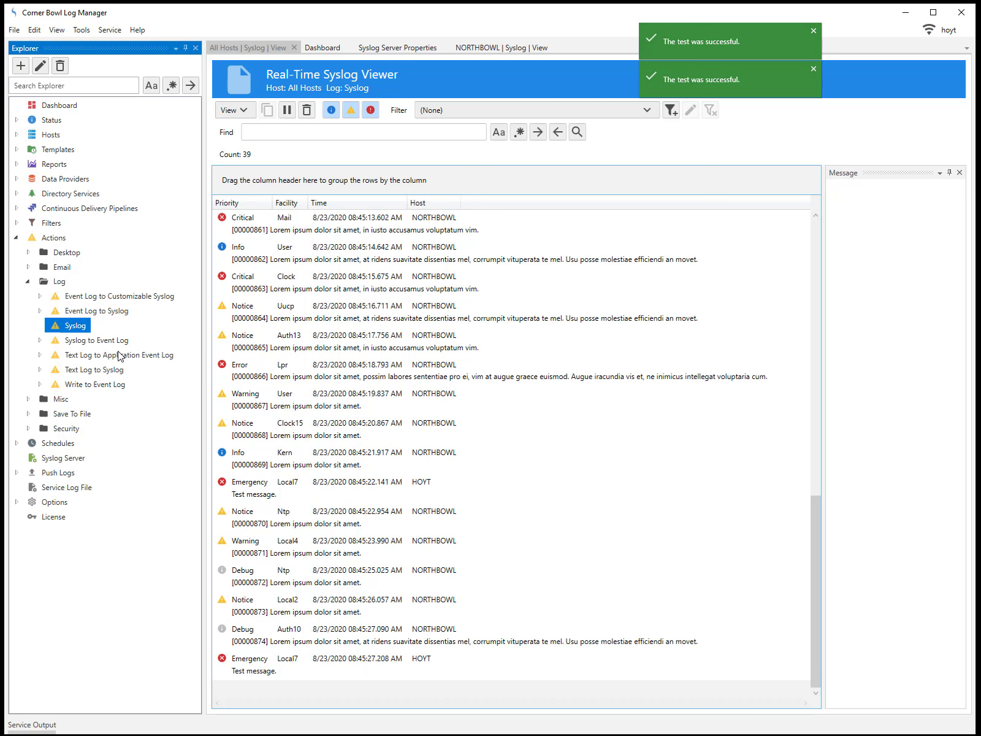
click(247, 610)
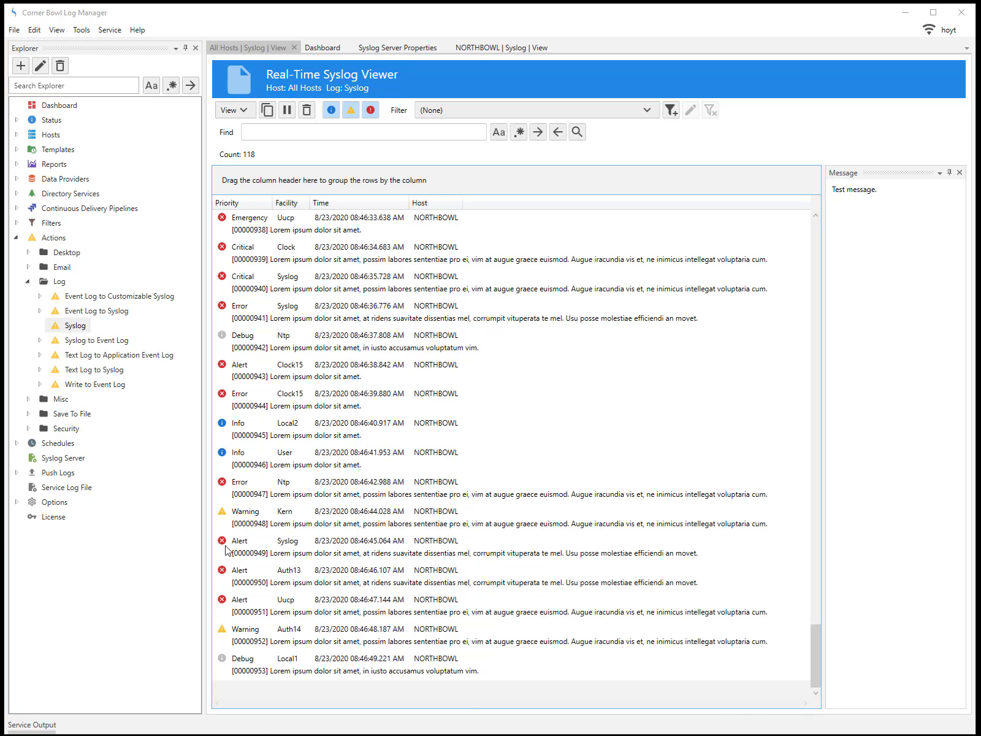
Step: Start viewing the Syslog log under Syslog Consolidation for the local host HOYT
click(16, 134)
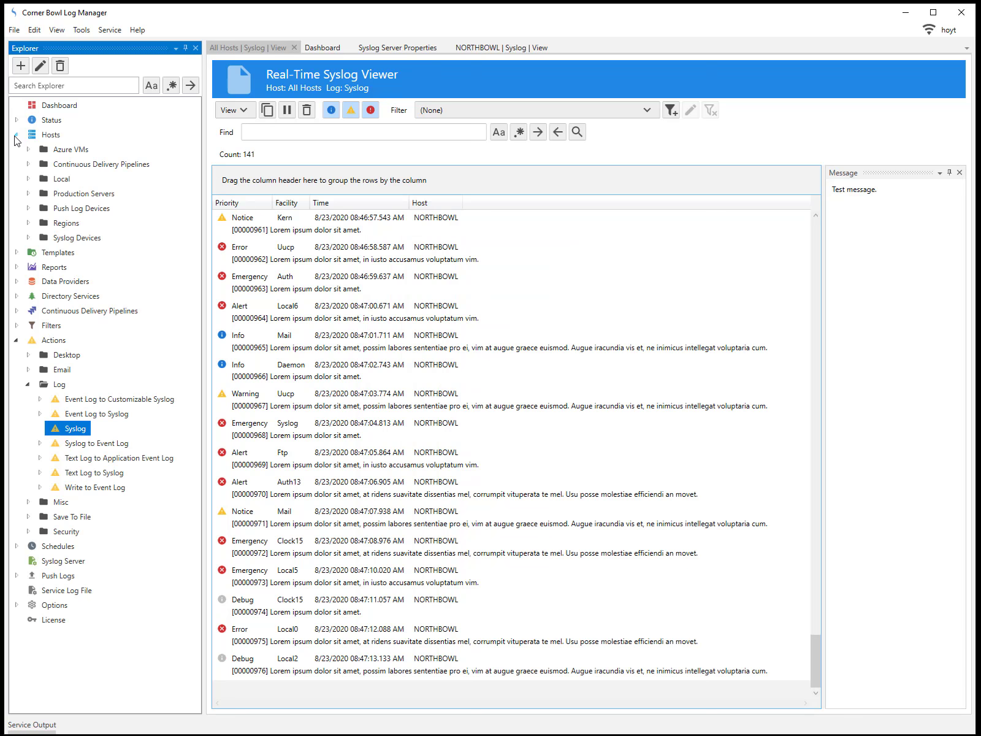
click(28, 179)
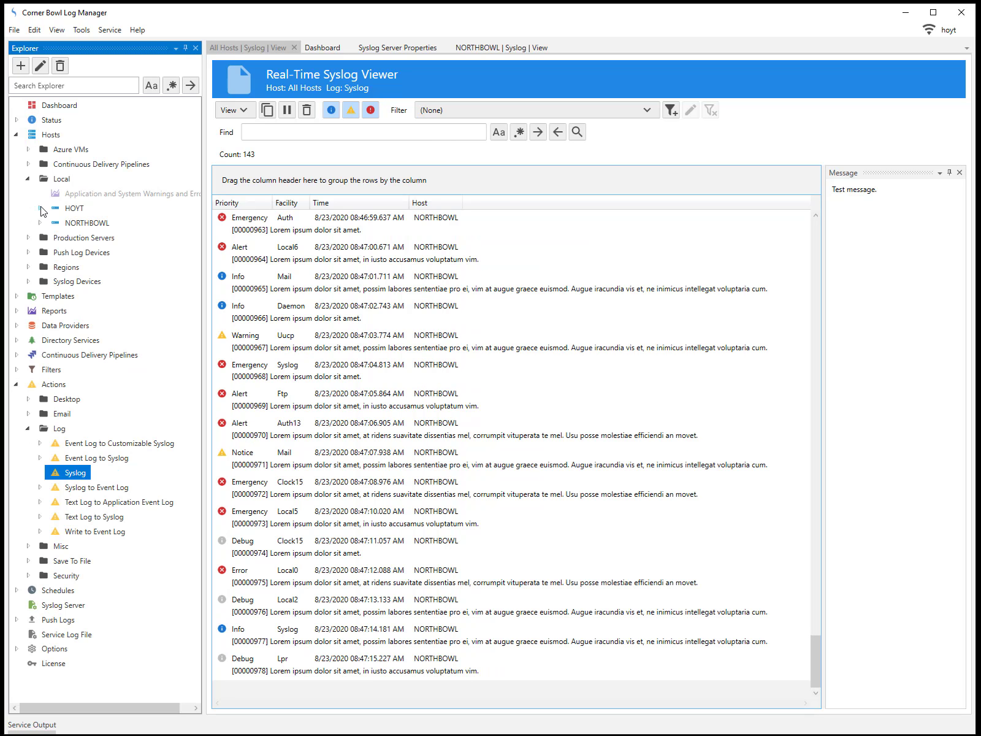
click(40, 208)
double_click(99, 269)
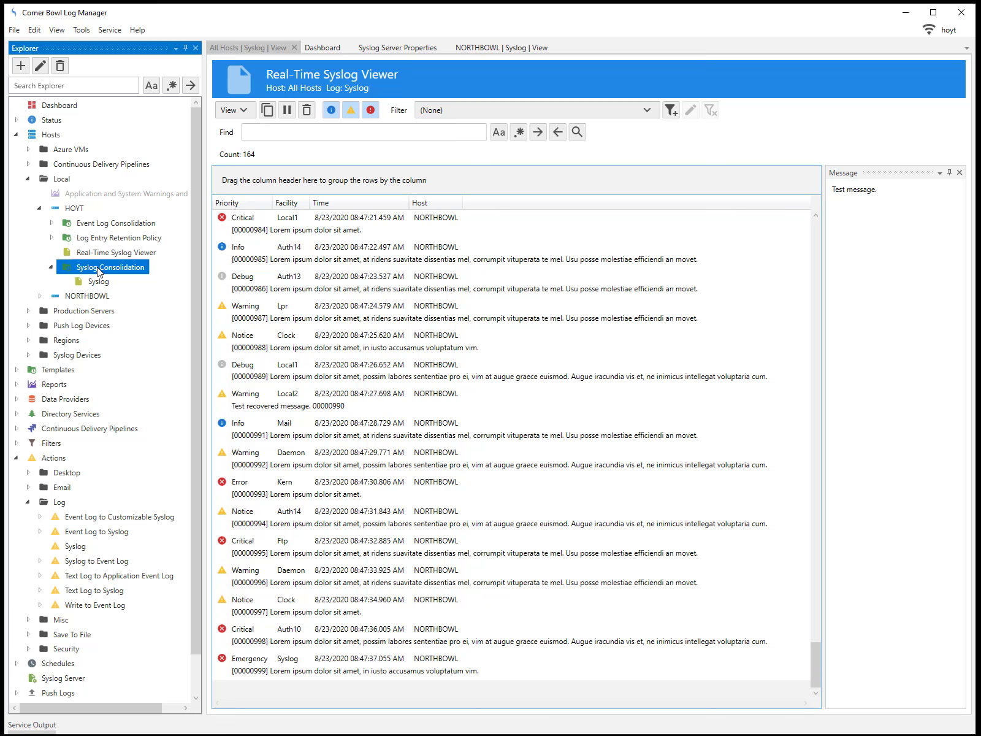
click(98, 280)
right_click(102, 280)
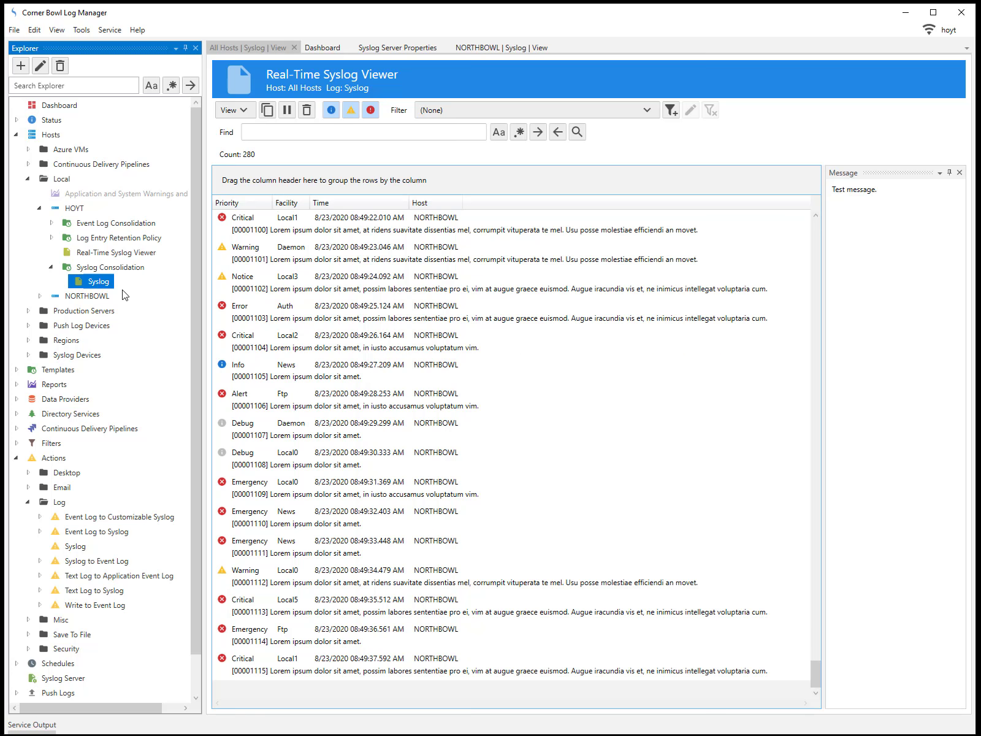
right_click(111, 284)
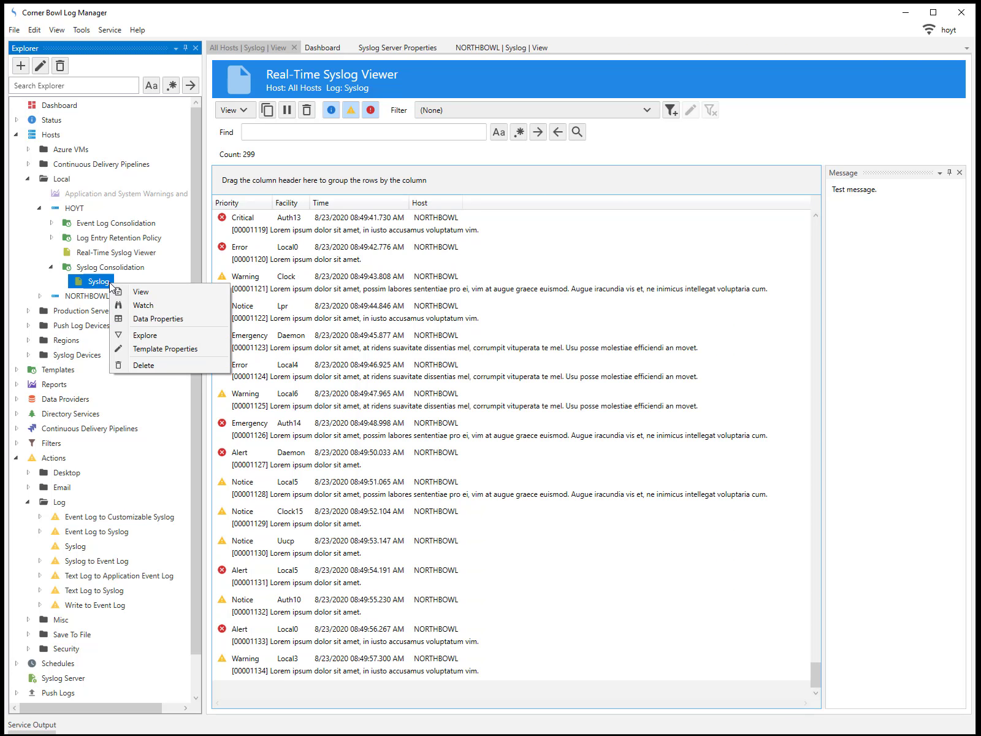
click(130, 292)
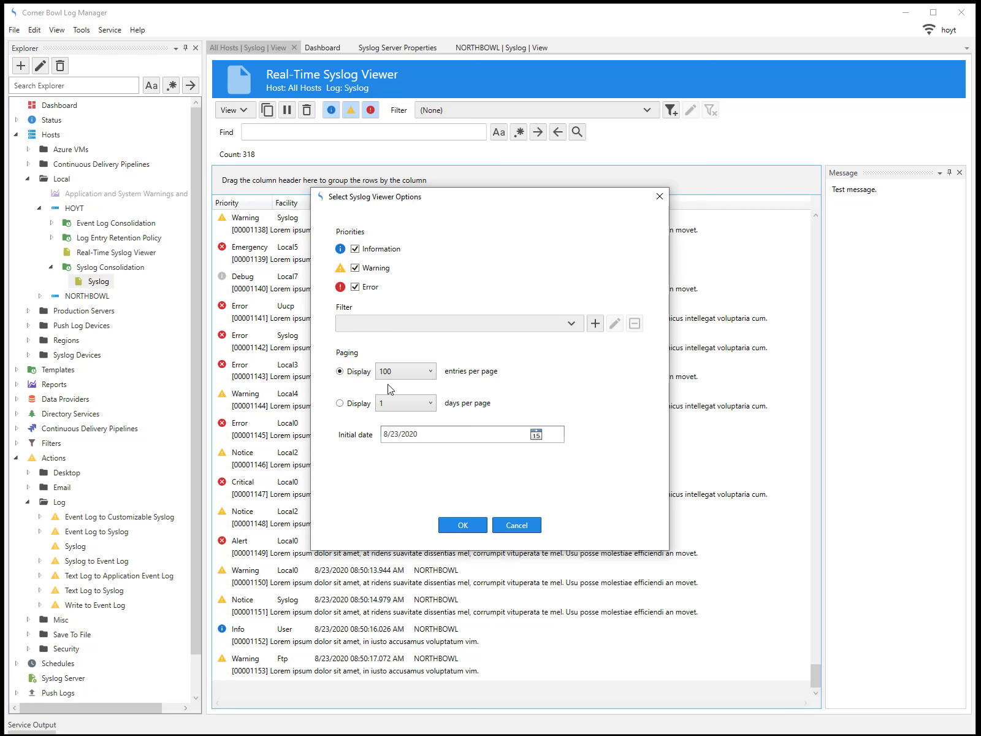
Step: Review the paging options, load the log with 100 entries per page, and expand the Local7 facility group
click(397, 371)
click(397, 371)
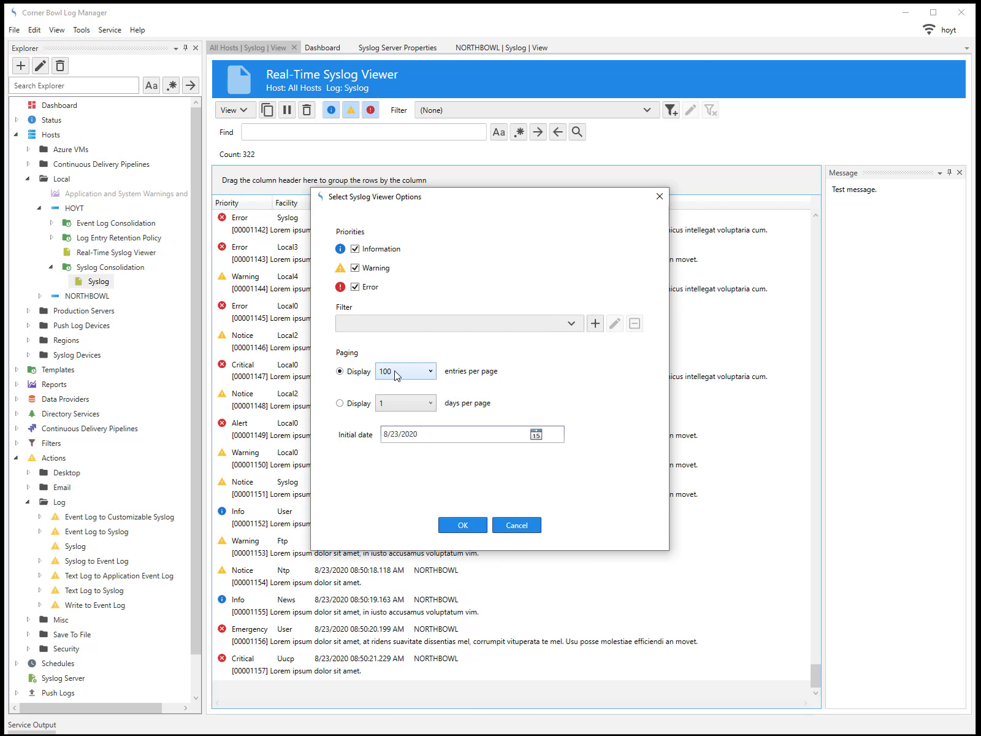
click(394, 405)
click(393, 404)
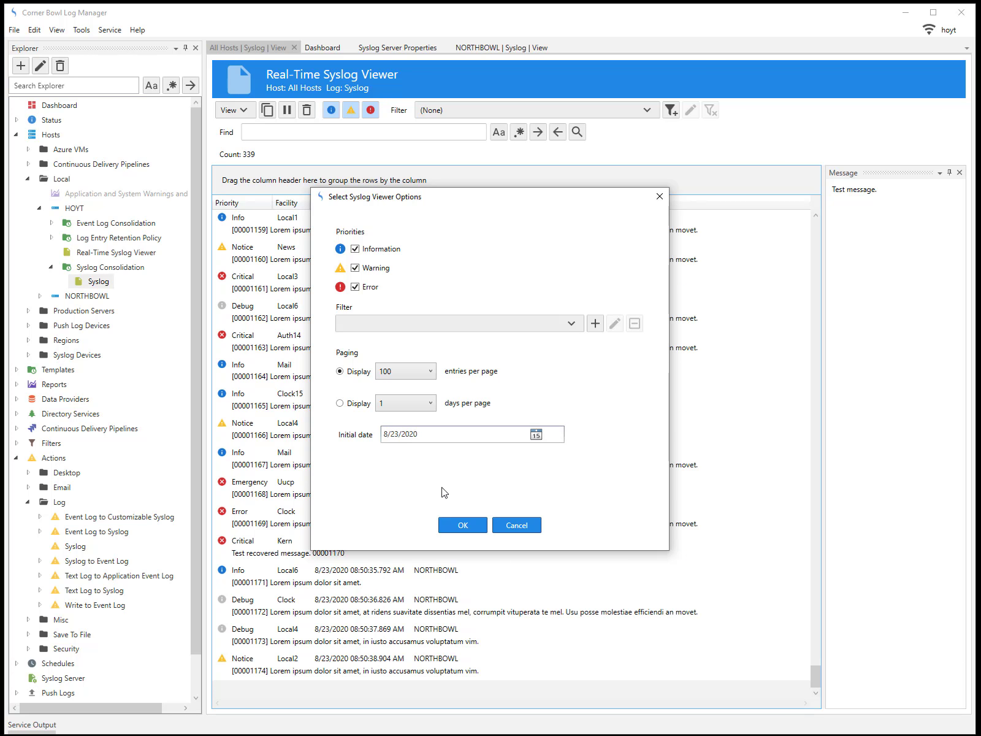
click(463, 526)
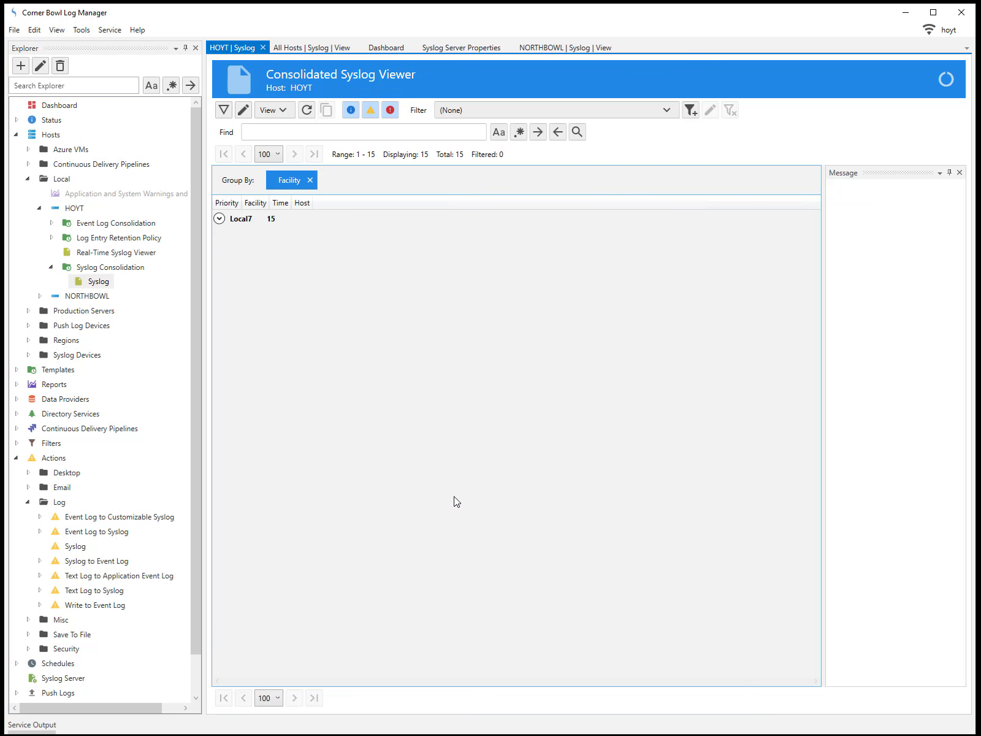
click(219, 220)
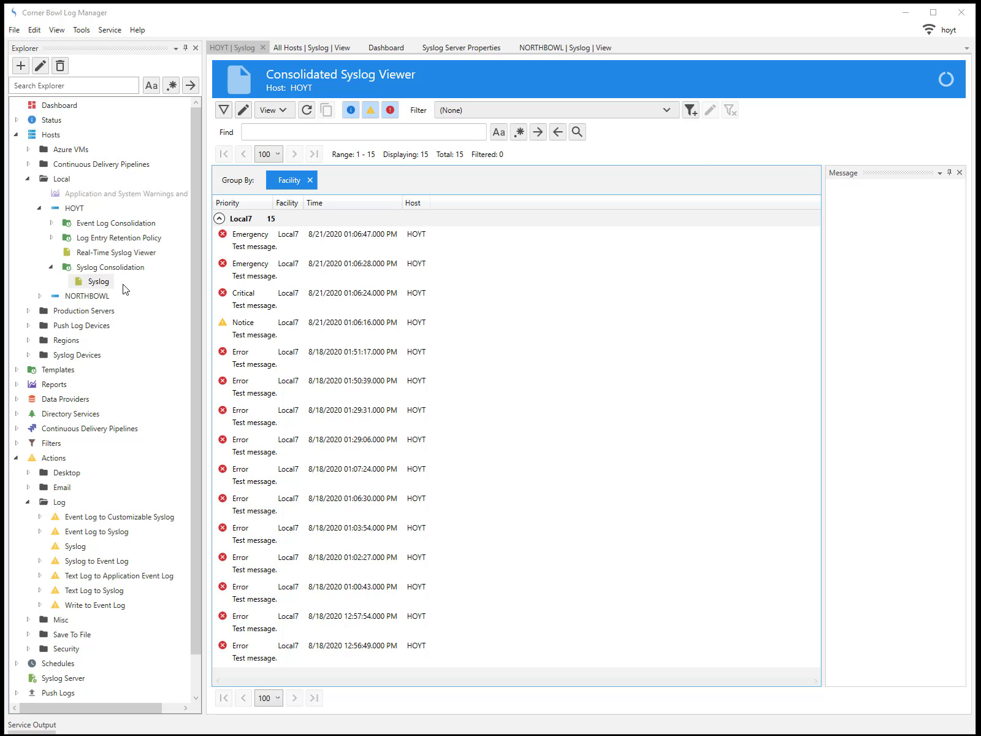
Step: Show the data properties of HOYT's consolidated Syslog log
click(98, 283)
right_click(98, 283)
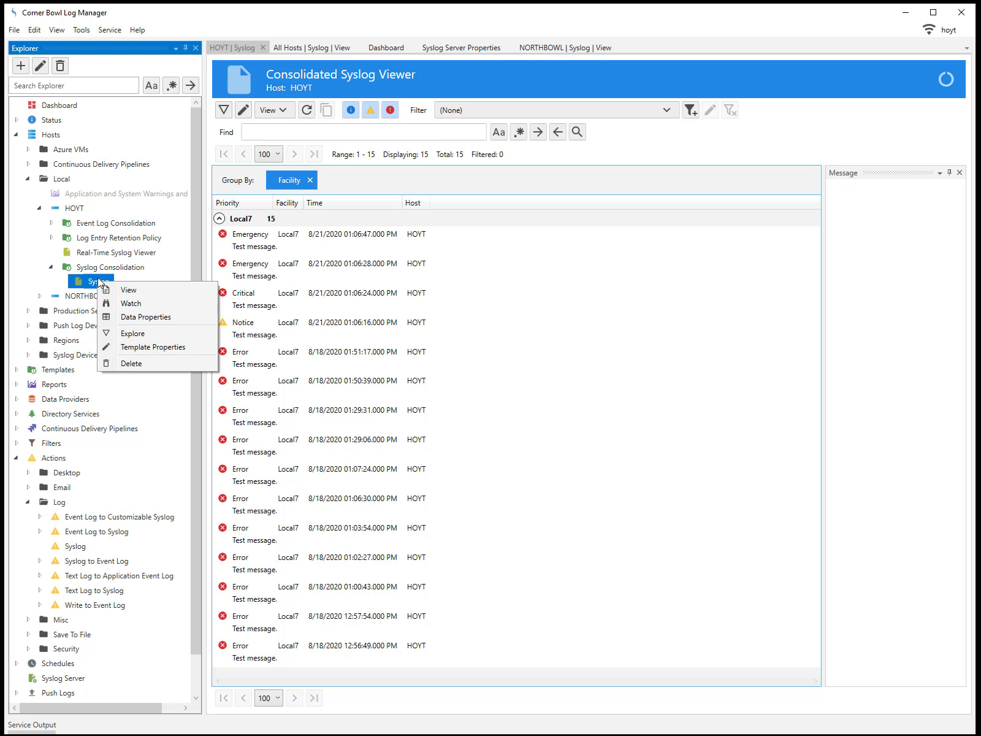
click(131, 317)
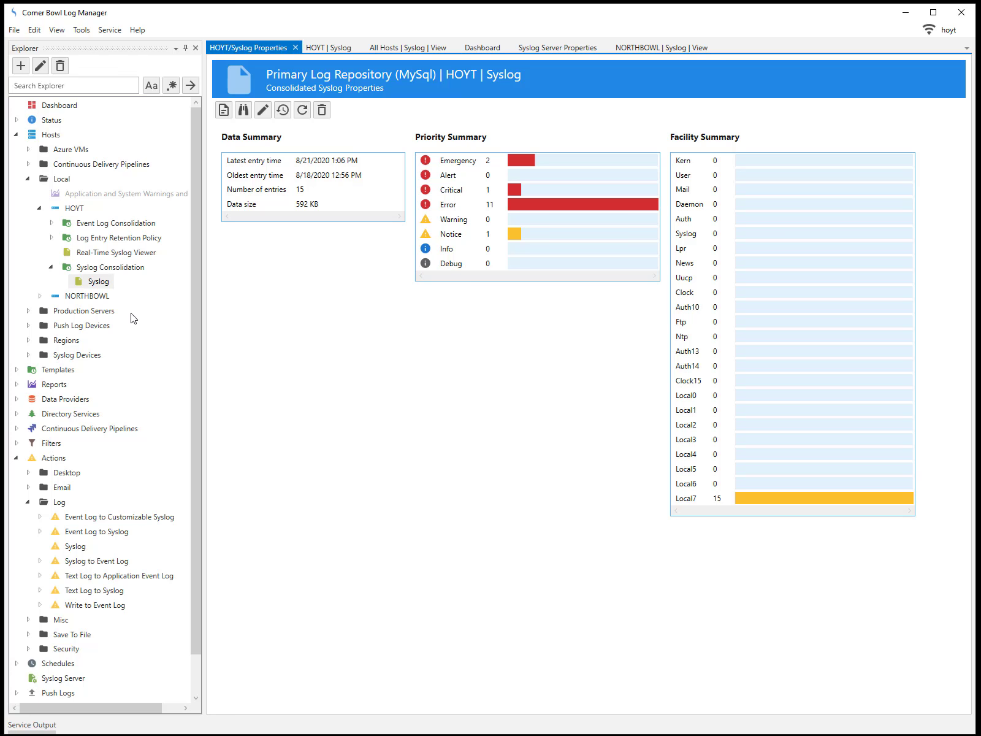
Step: Collapse the Actions branch and list the logs stored for HOYT in the Primary Log Repository (MySql) data provider
click(17, 458)
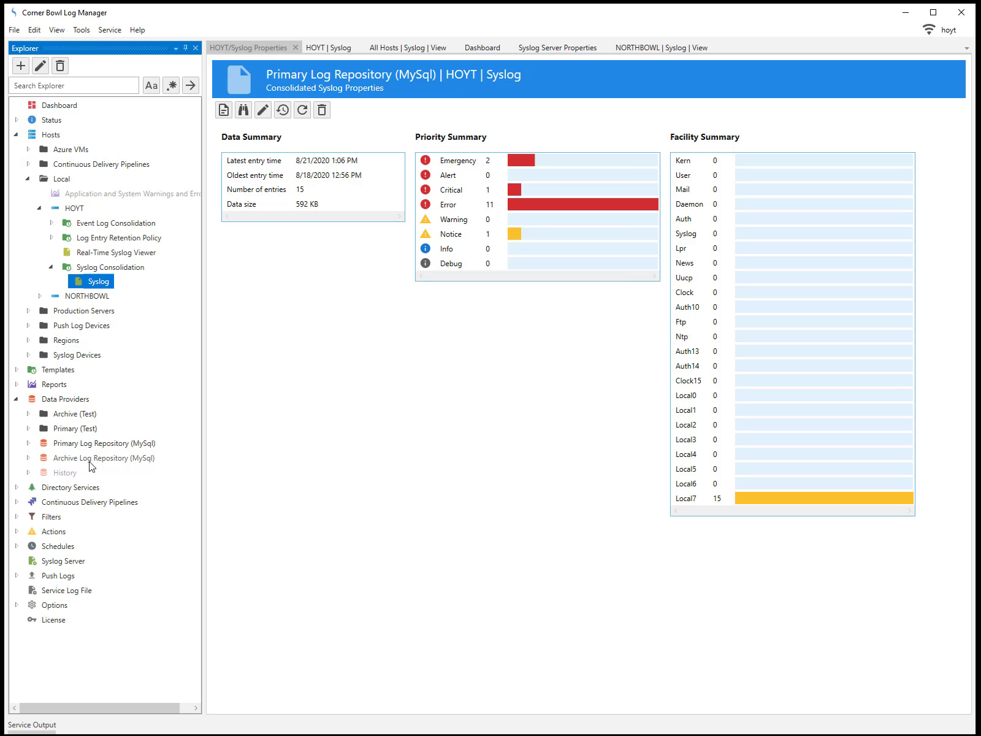
click(28, 444)
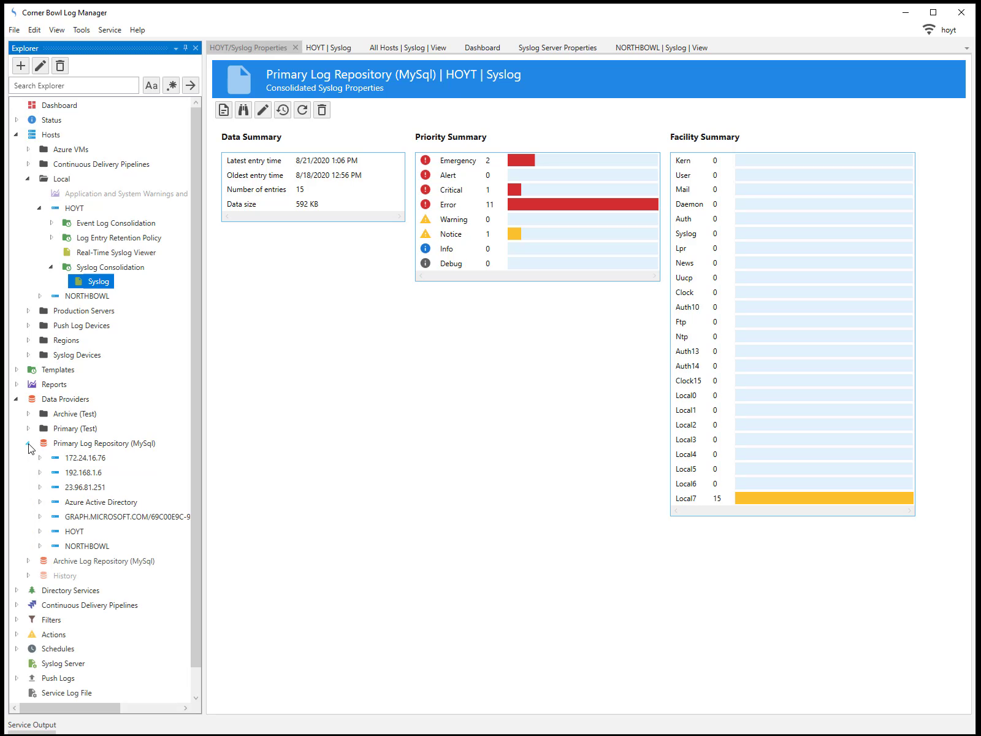
click(40, 532)
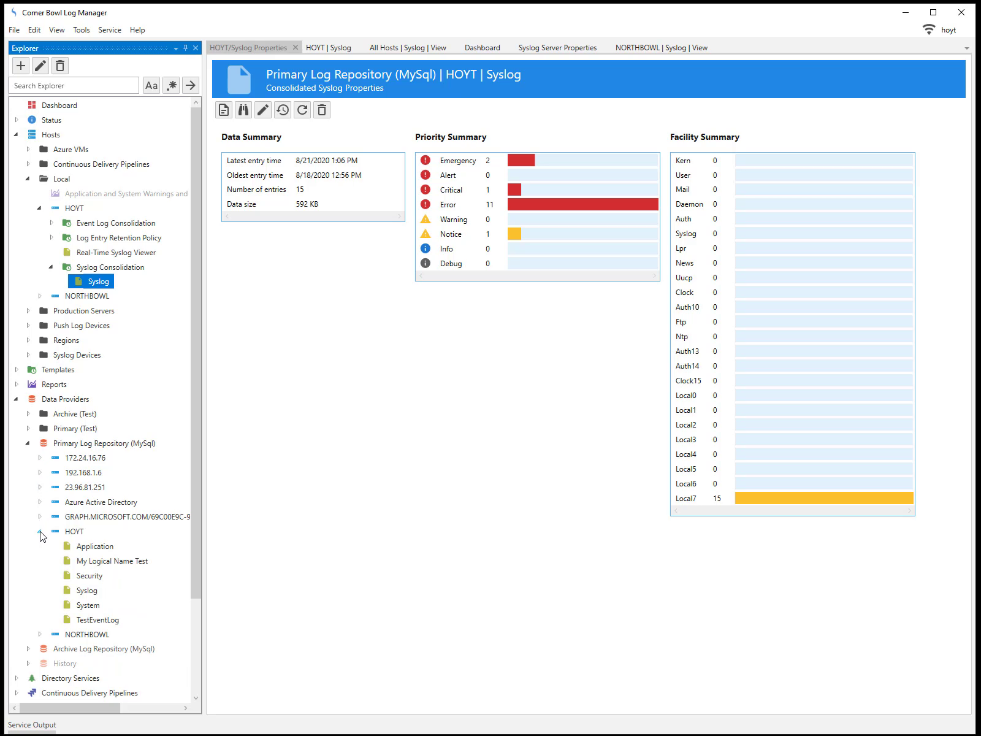